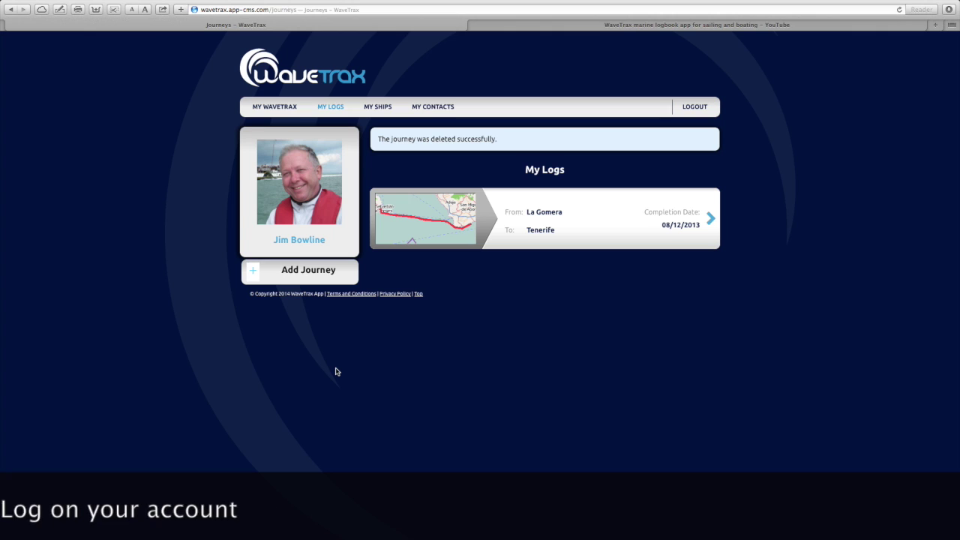
# Reload My Logs so it lists only the 08/12/2013 La Gomera to Tenerife journey.
pyautogui.click(332, 109)
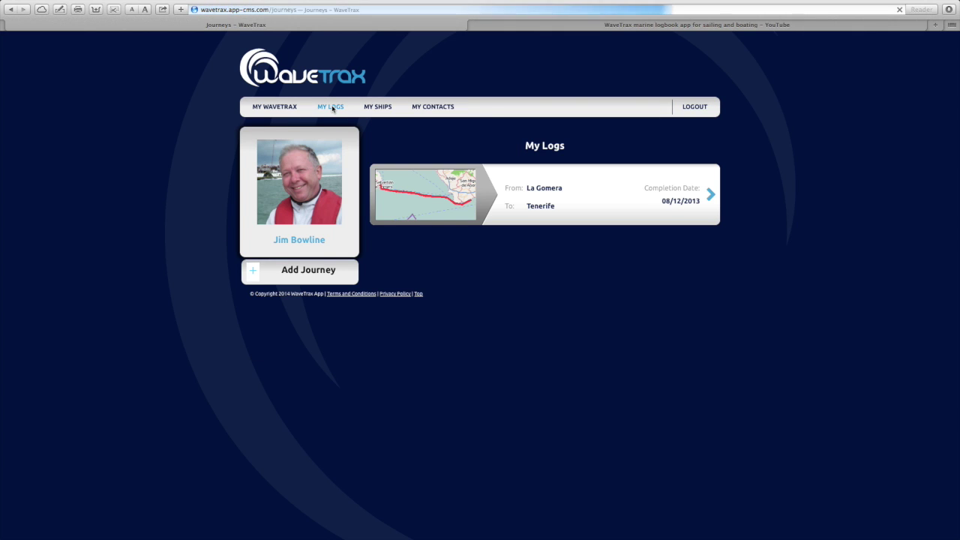
# Start a new Cruise journey on San Miguel from Tenerife to Las Palmas, Spain.
pyautogui.click(297, 273)
pyautogui.click(492, 184)
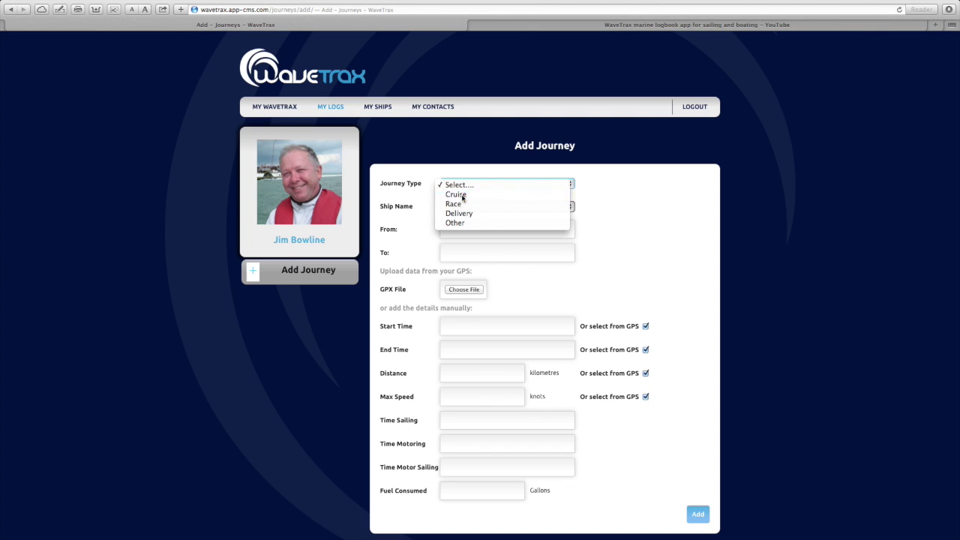
pyautogui.click(462, 198)
pyautogui.click(463, 208)
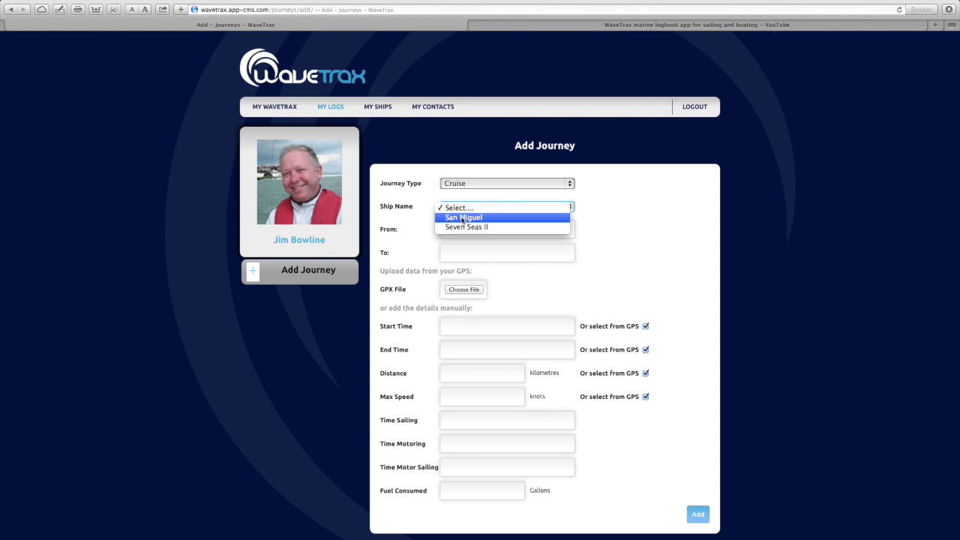
pyautogui.click(463, 218)
pyautogui.click(463, 231)
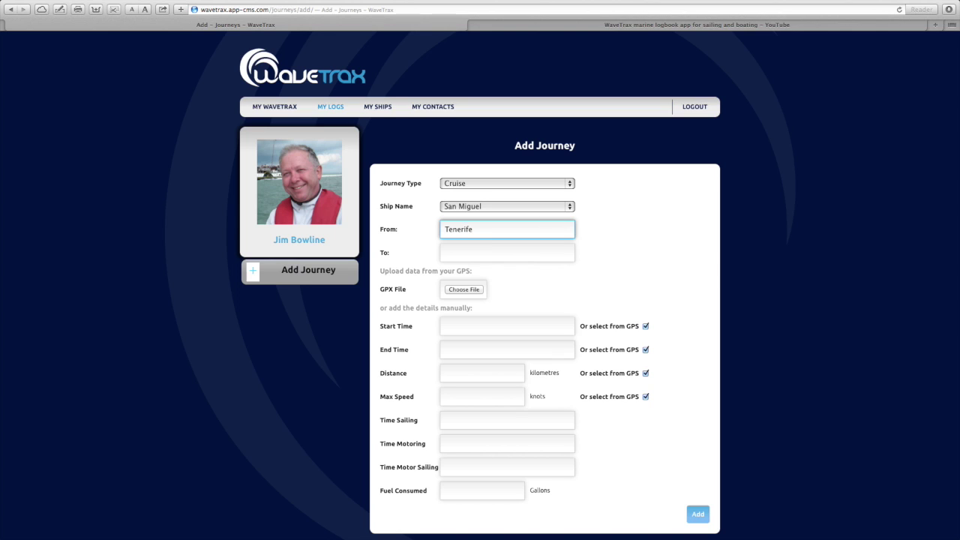
pyautogui.click(507, 253)
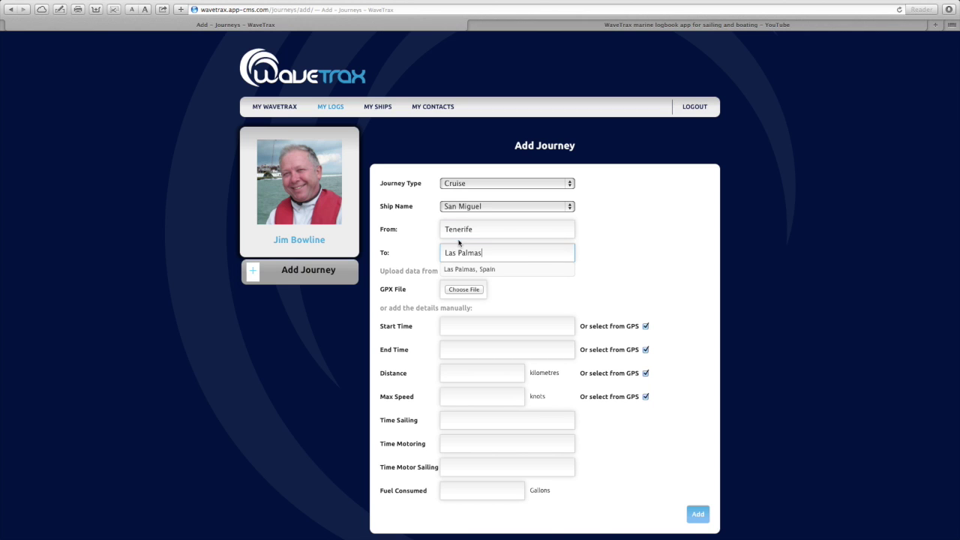
pyautogui.click(465, 271)
pyautogui.click(461, 327)
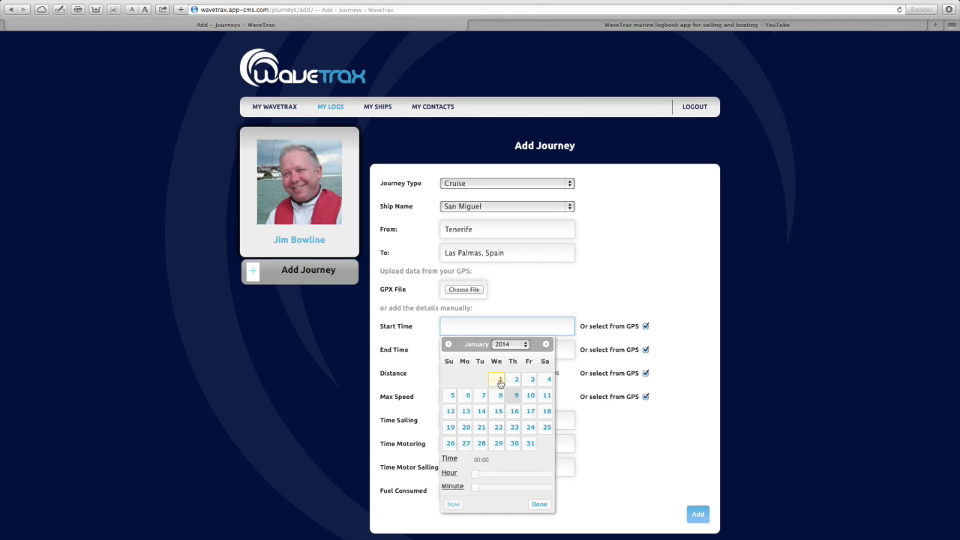
# Set the journey to run 1 January 2014 from 08:00 to 14:00 and save it.
pyautogui.click(498, 383)
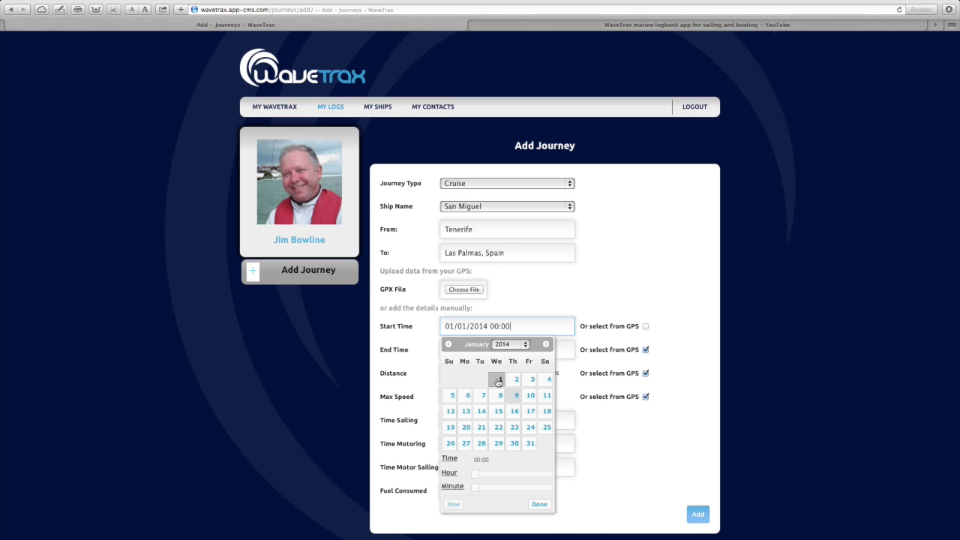
pyautogui.moveTo(476, 476); pyautogui.dragTo(505, 476)
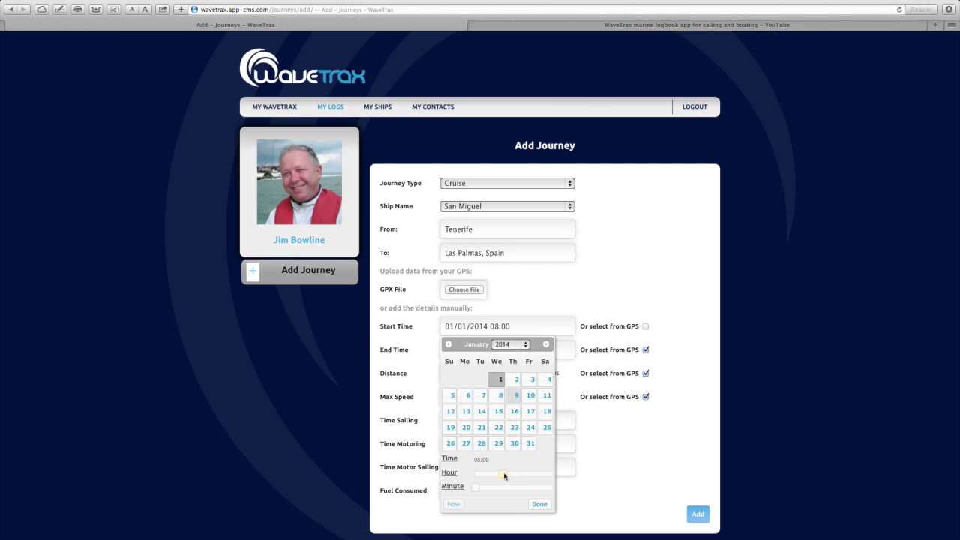
pyautogui.click(537, 505)
pyautogui.click(495, 356)
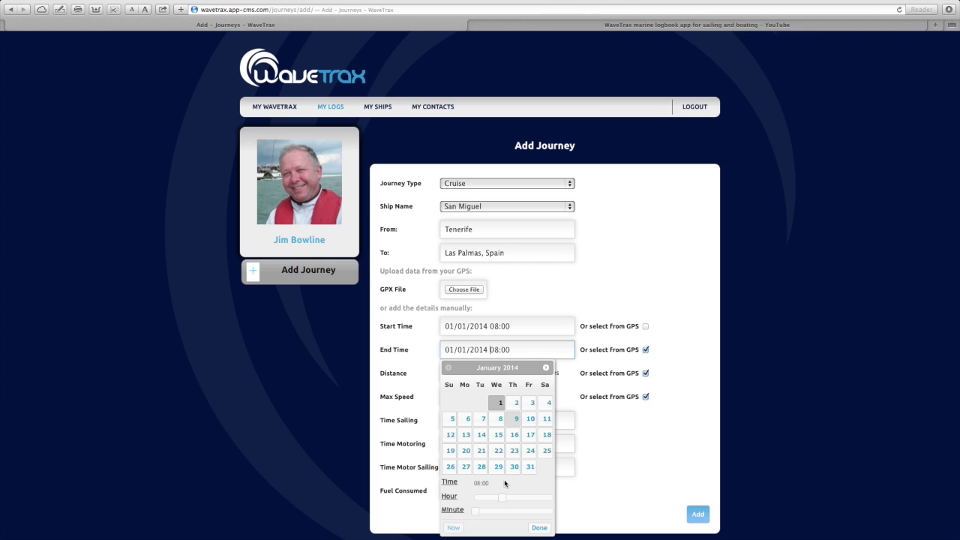
pyautogui.moveTo(503, 502); pyautogui.dragTo(526, 501)
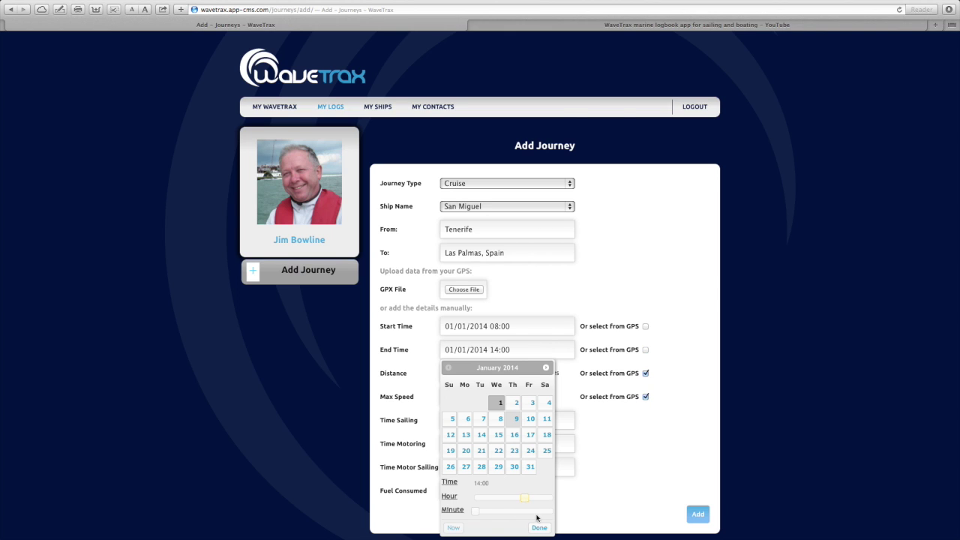
pyautogui.click(539, 529)
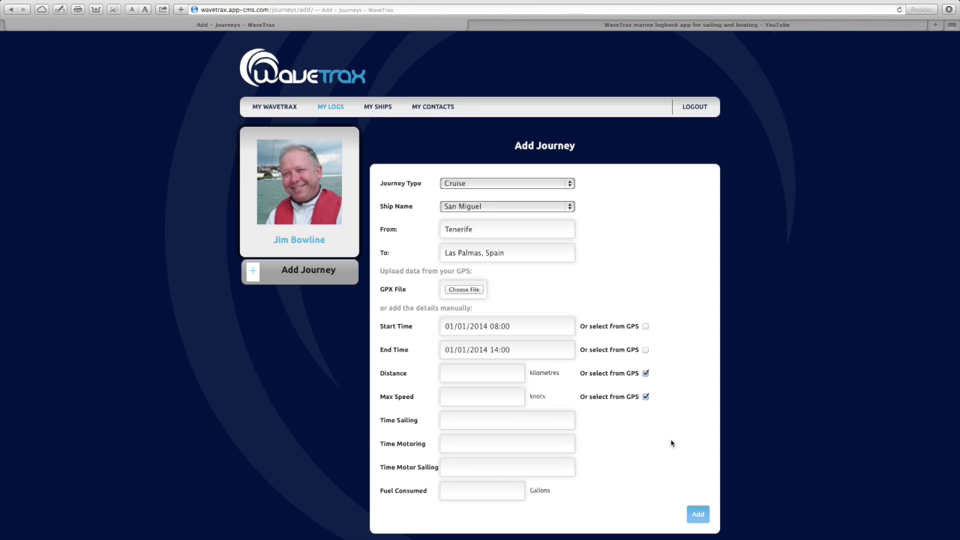
pyautogui.click(690, 515)
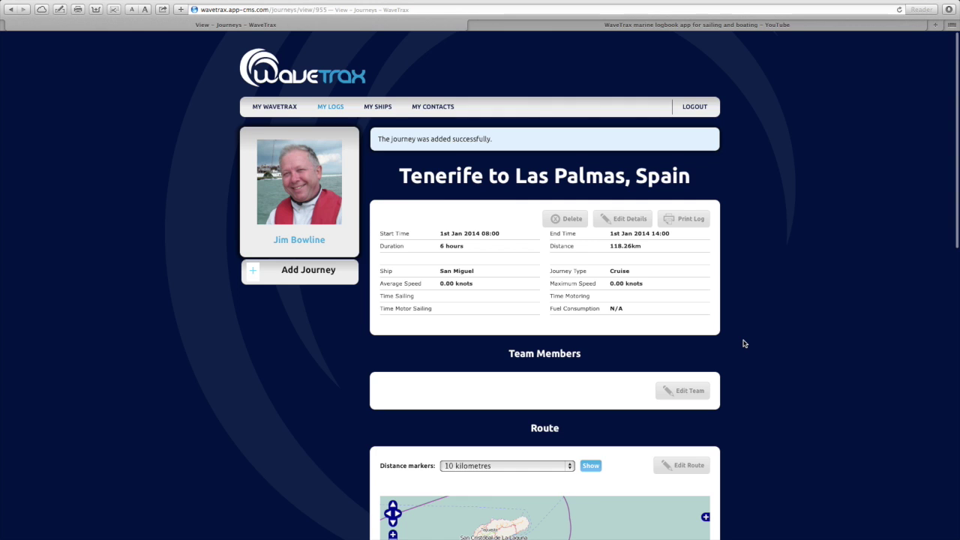
# Scroll the saved 6-hour, 118.26km journey page down to its straight-line route map.
pyautogui.scroll(-5, 745, 344)
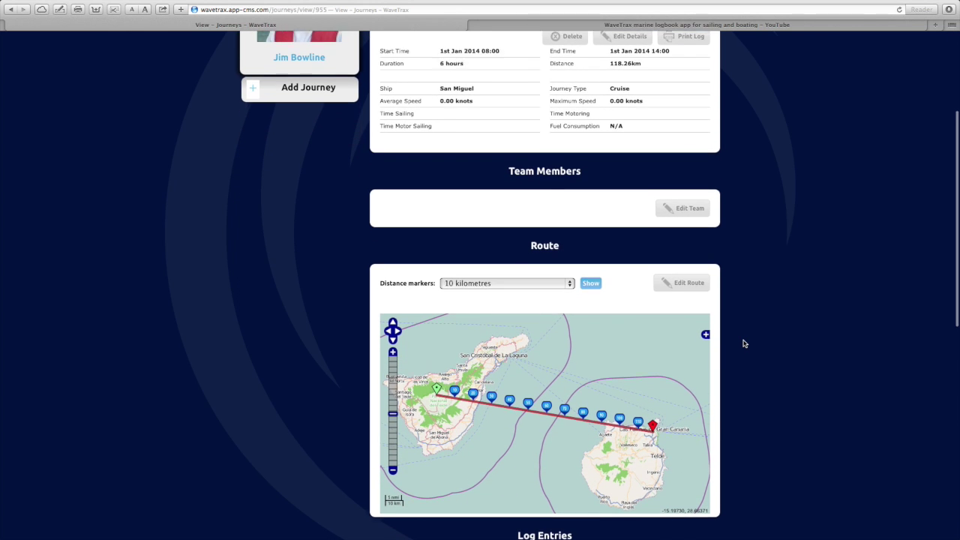
pyautogui.scroll(-1, 745, 343)
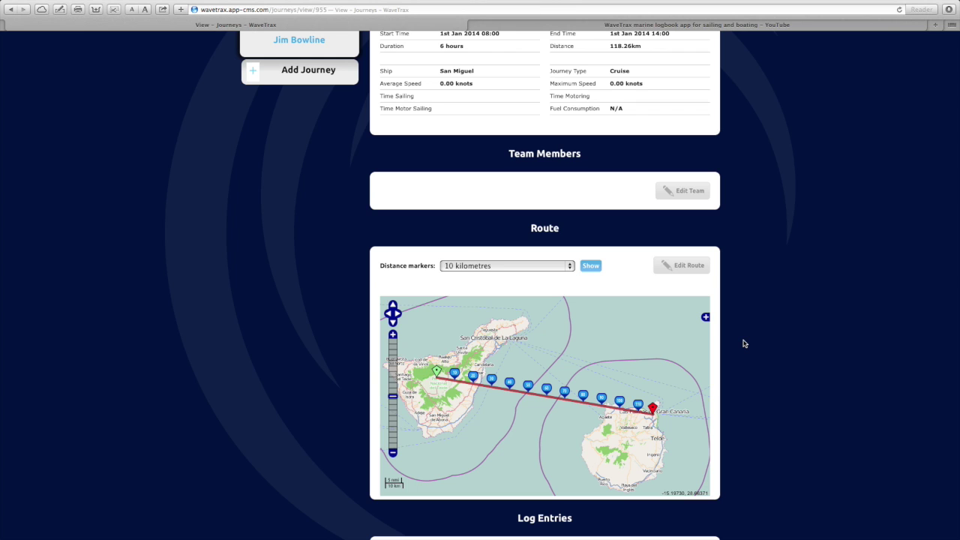
# In the route editor, zoom out and drag the start point toward southern Tenerife.
pyautogui.click(682, 265)
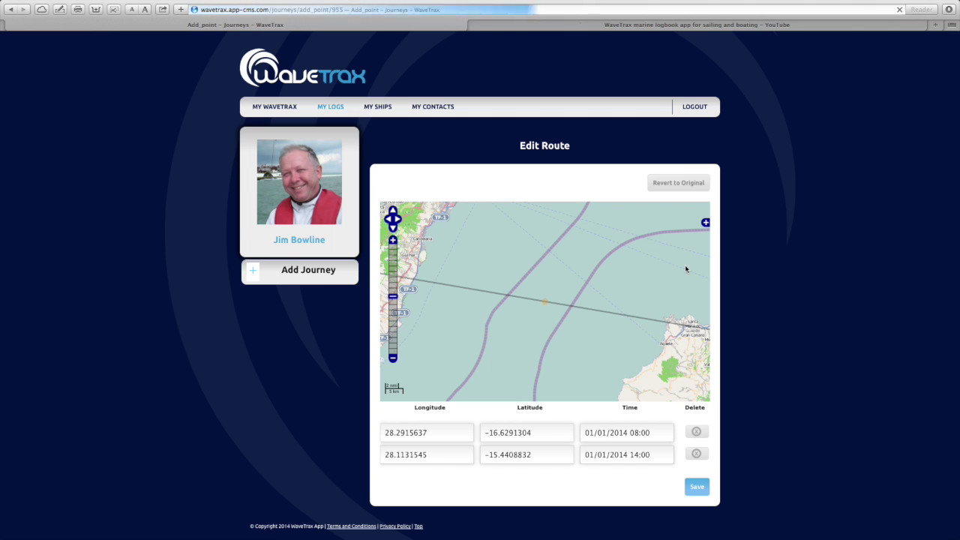
pyautogui.scroll(-1, 770, 304)
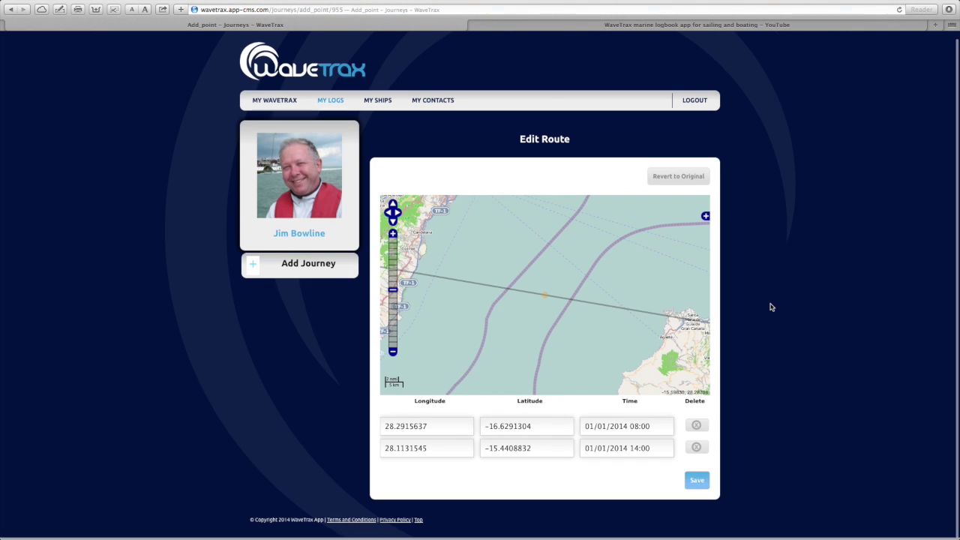
pyautogui.click(393, 301)
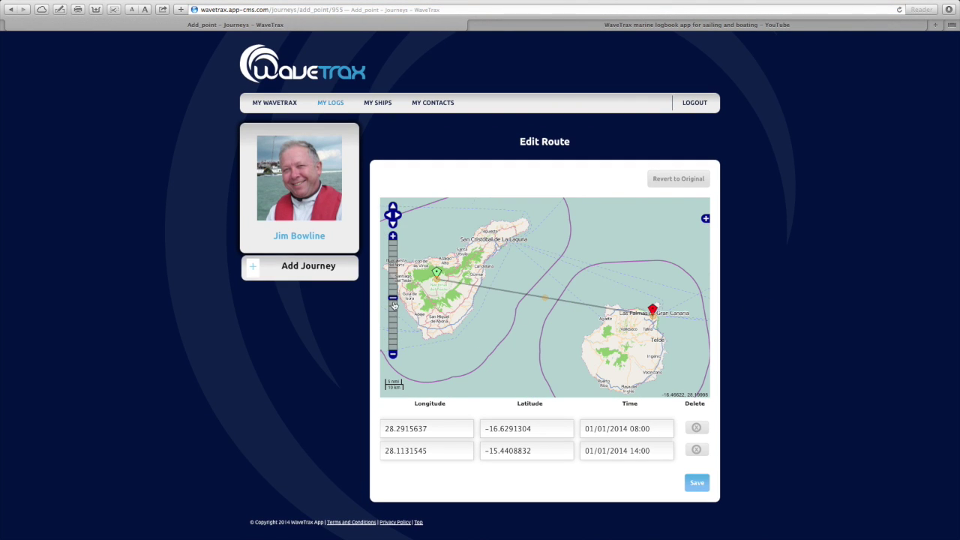
pyautogui.click(393, 304)
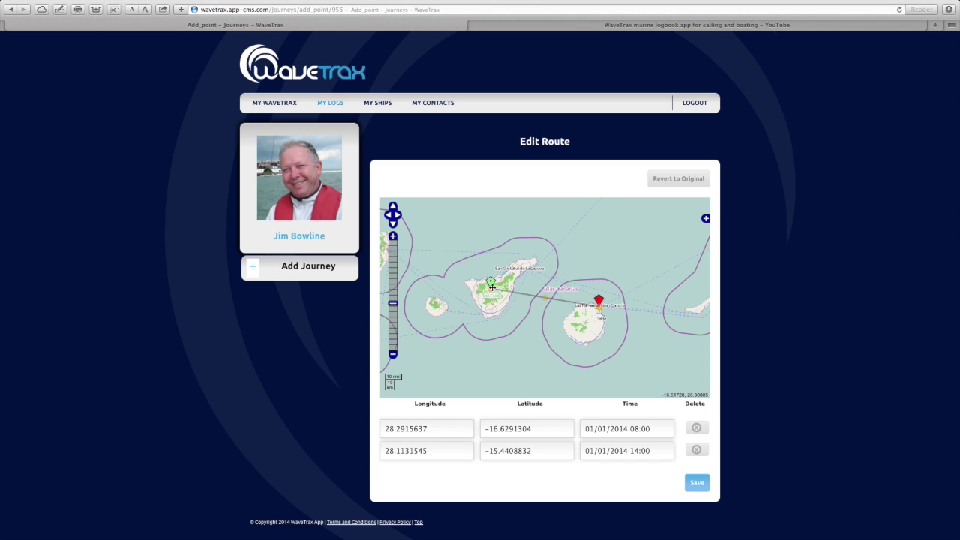
pyautogui.moveTo(491, 287)
pyautogui.mouseDown()
pyautogui.moveTo(503, 313)
pyautogui.moveTo(492, 321)
pyautogui.mouseUp()
# Zoom into the south coast and place the start point on the coastline at 28.0173175, -16.6147108.
pyautogui.scroll(2, 488, 335)
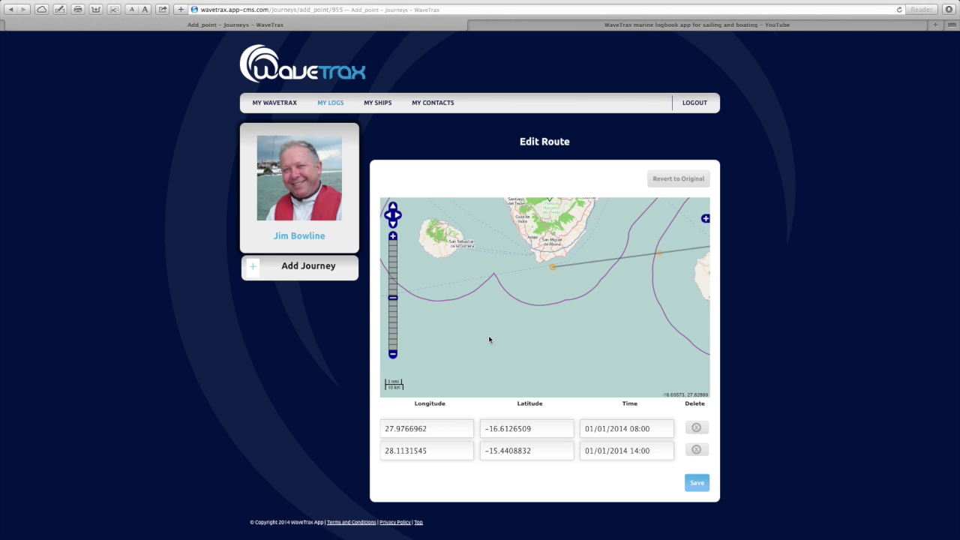
pyautogui.scroll(1, 519, 320)
pyautogui.moveTo(561, 264); pyautogui.dragTo(522, 384)
pyautogui.doubleClick(549, 353)
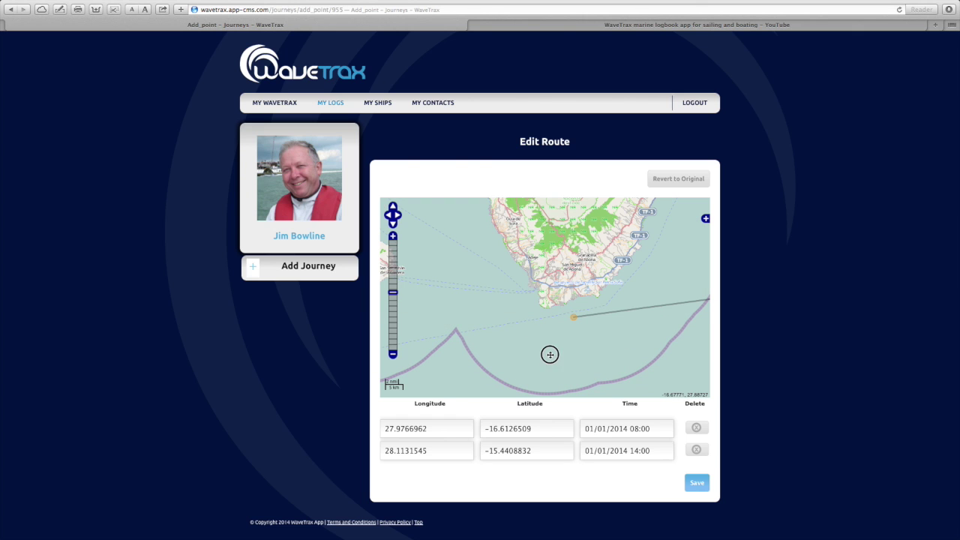
pyautogui.moveTo(579, 282); pyautogui.dragTo(515, 355)
pyautogui.doubleClick(525, 337)
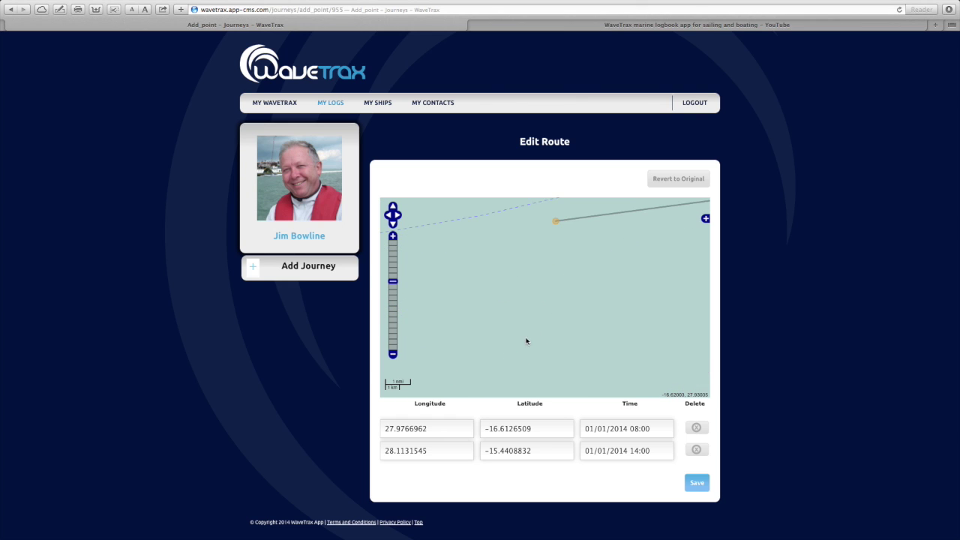
pyautogui.moveTo(549, 278); pyautogui.dragTo(515, 371)
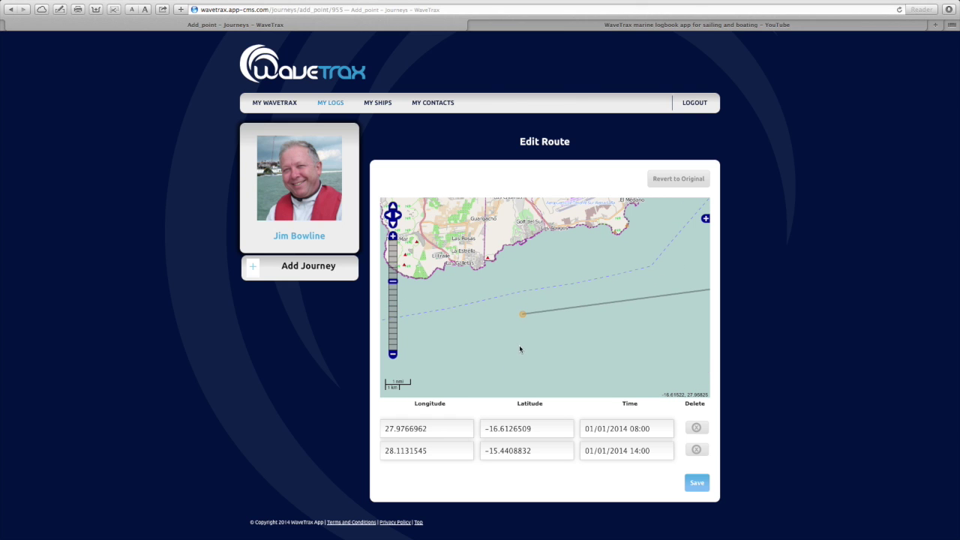
pyautogui.moveTo(523, 314); pyautogui.dragTo(520, 248)
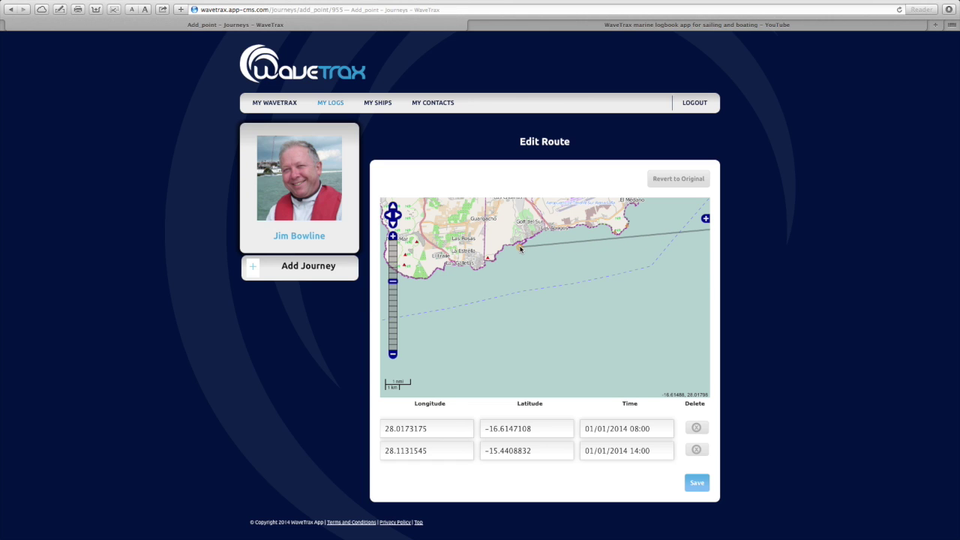
pyautogui.click(393, 289)
pyautogui.click(393, 292)
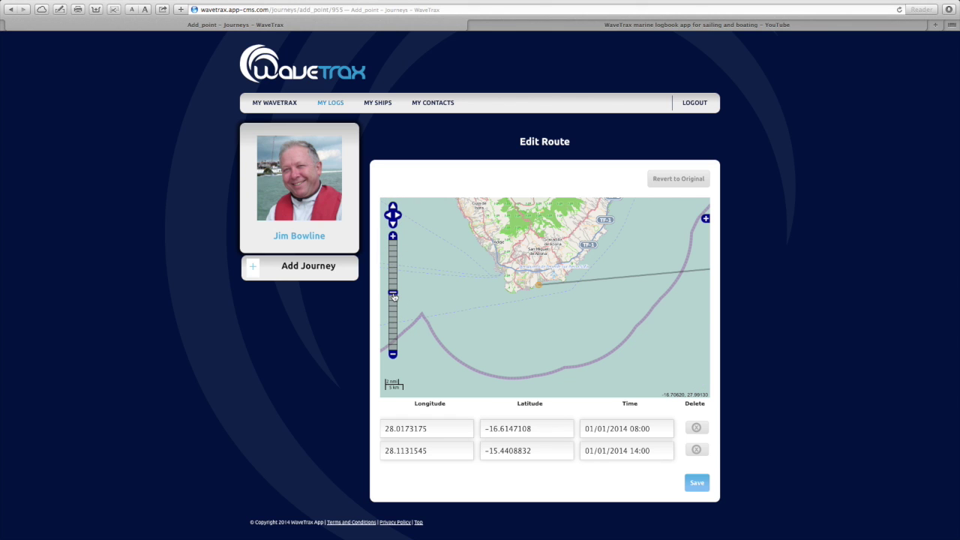
# Add coastal waypoints timed 11:00, 12:30, 13:15, 13:37 and 13:48 before the crossing to Gran Canaria.
pyautogui.moveTo(547, 319); pyautogui.dragTo(460, 345)
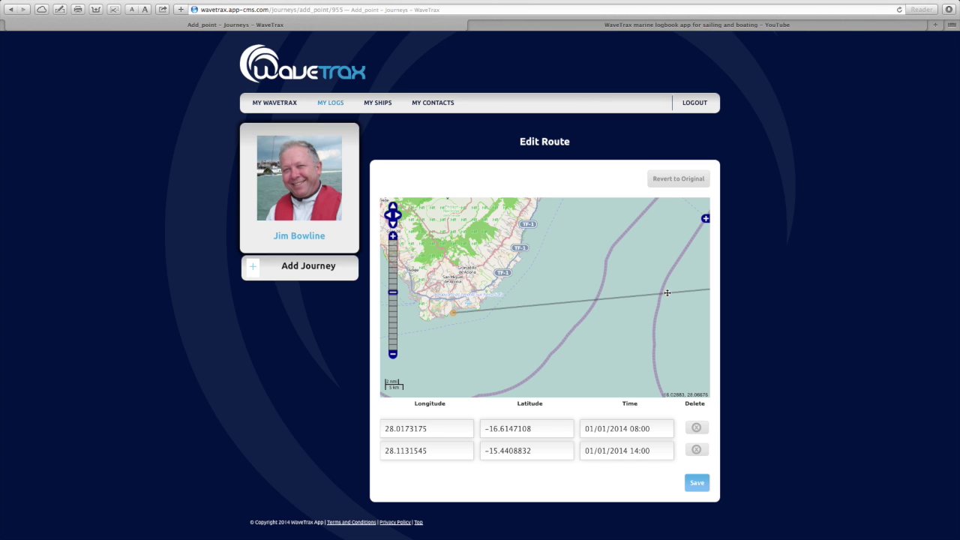
pyautogui.moveTo(667, 293); pyautogui.dragTo(459, 321)
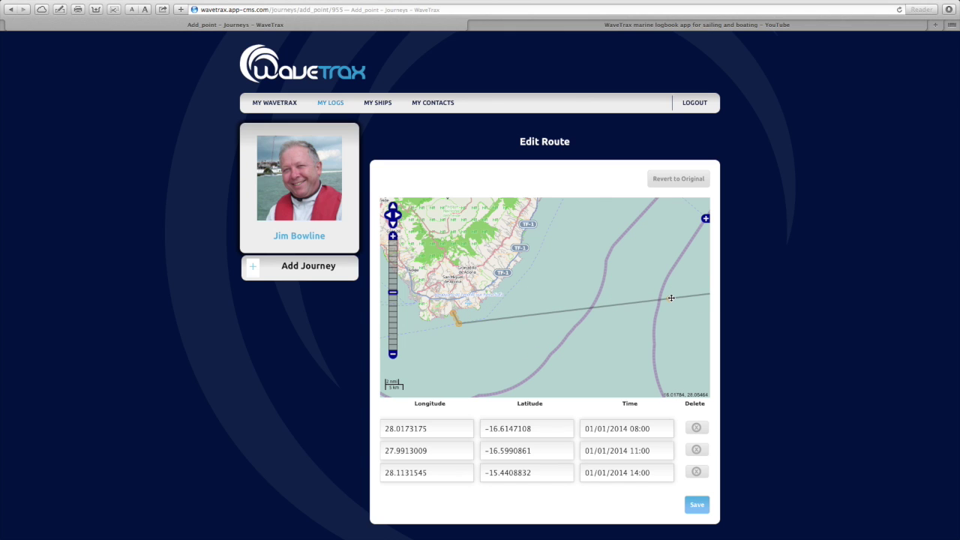
pyautogui.moveTo(671, 297); pyautogui.dragTo(496, 313)
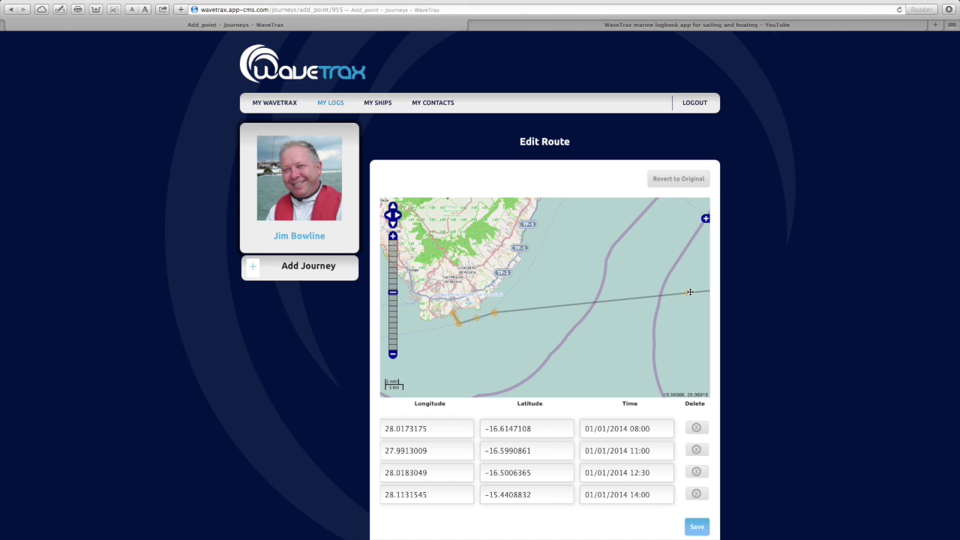
pyautogui.moveTo(690, 292); pyautogui.dragTo(532, 265)
pyautogui.moveTo(626, 278); pyautogui.dragTo(535, 360)
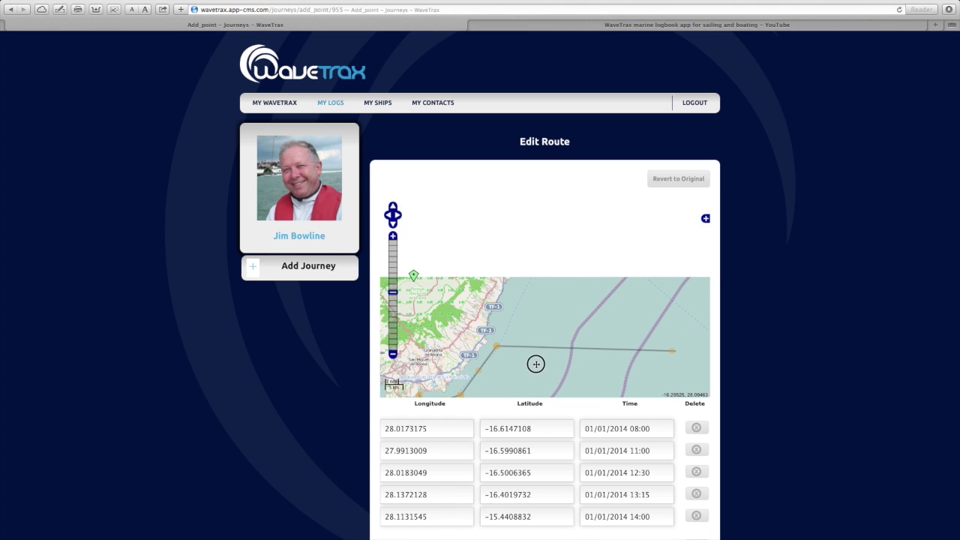
pyautogui.moveTo(673, 351); pyautogui.dragTo(544, 257)
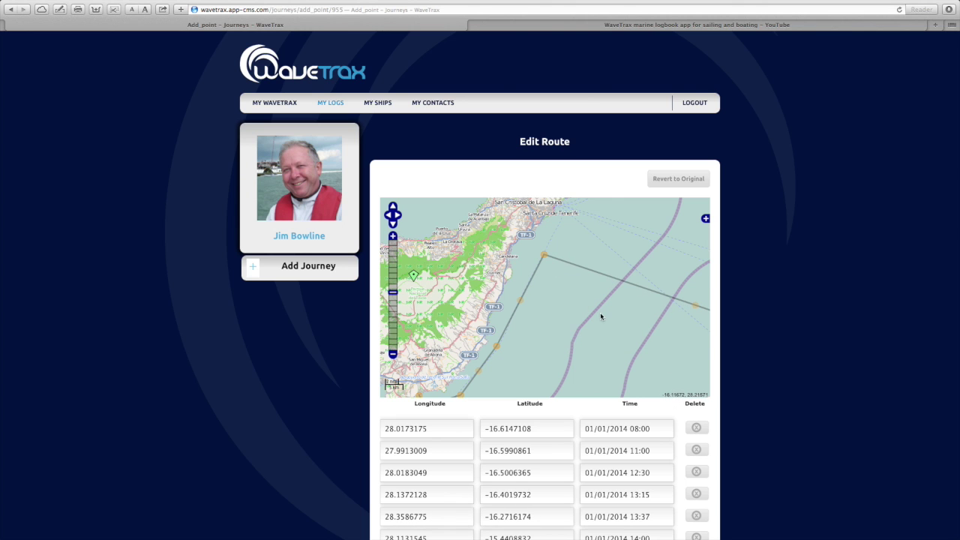
pyautogui.moveTo(622, 331); pyautogui.dragTo(549, 368)
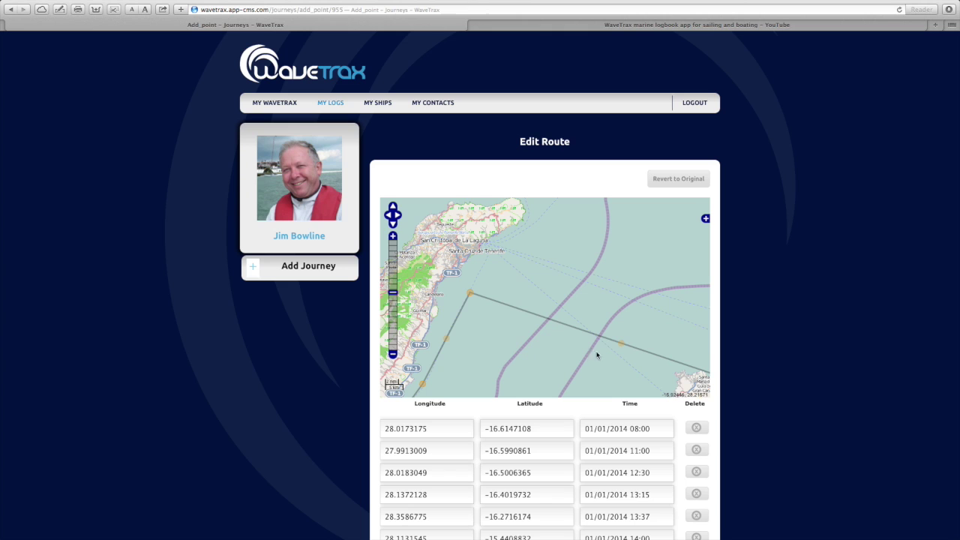
pyautogui.moveTo(621, 342); pyautogui.dragTo(526, 344)
pyautogui.moveTo(648, 367); pyautogui.dragTo(570, 268)
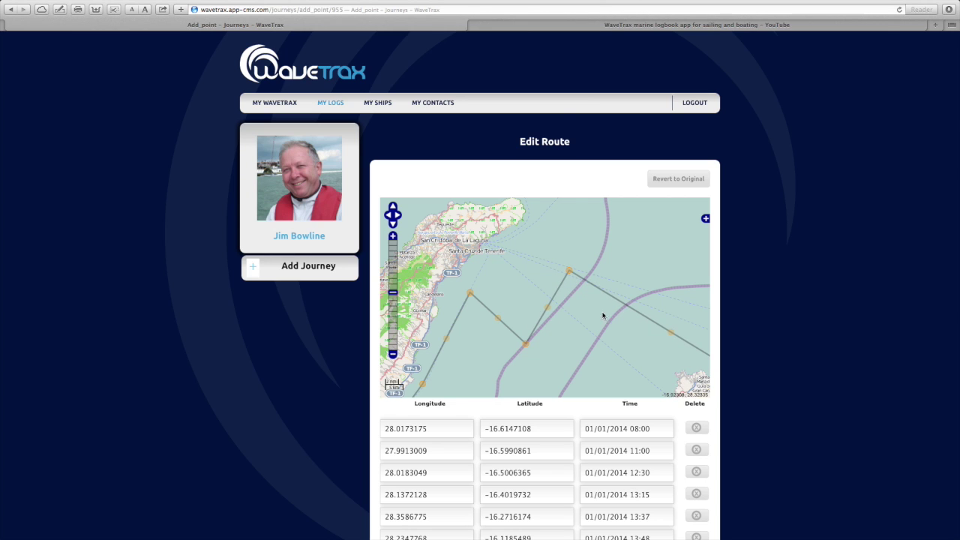
pyautogui.moveTo(623, 345)
pyautogui.mouseDown()
pyautogui.moveTo(499, 302)
pyautogui.moveTo(620, 281)
pyautogui.moveTo(637, 288)
pyautogui.moveTo(643, 317)
pyautogui.moveTo(694, 349)
pyautogui.moveTo(634, 345)
pyautogui.moveTo(576, 322)
pyautogui.mouseUp()
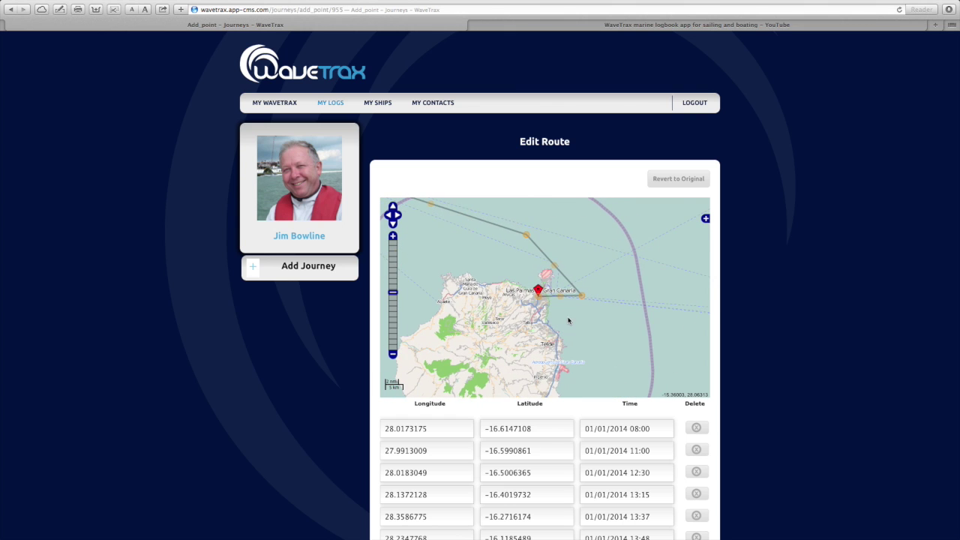
# Zoom in on Las Palmas, move the waypoint beside its marker, and add two approach waypoints.
pyautogui.scroll(1, 569, 321)
pyautogui.scroll(1, 560, 310)
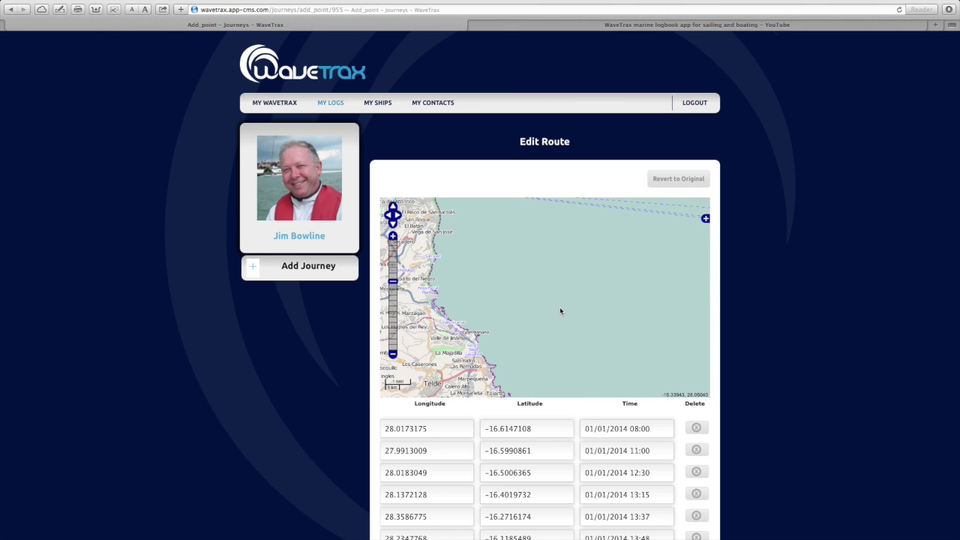
pyautogui.scroll(-2, 543, 274)
pyautogui.scroll(2, 611, 343)
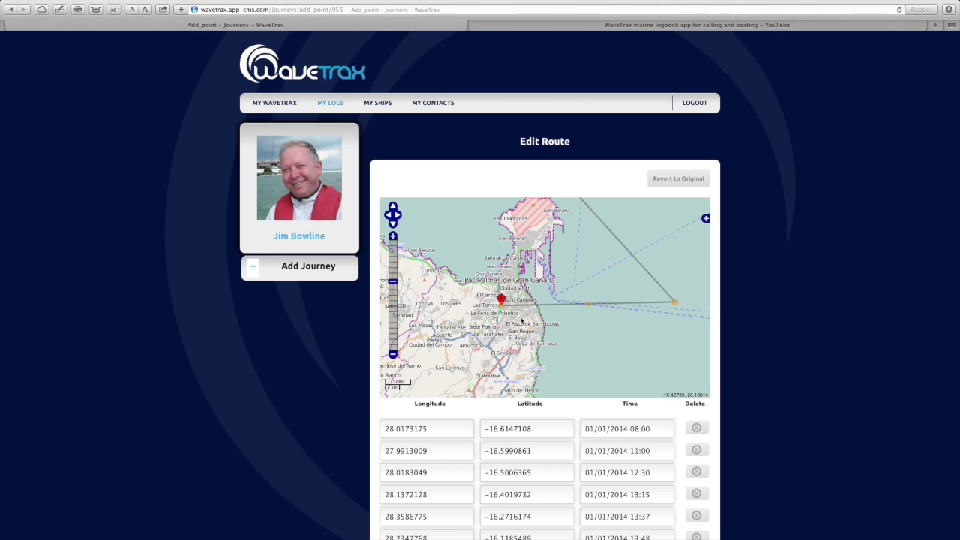
pyautogui.moveTo(502, 305)
pyautogui.mouseDown()
pyautogui.moveTo(523, 285)
pyautogui.moveTo(527, 257)
pyautogui.mouseUp()
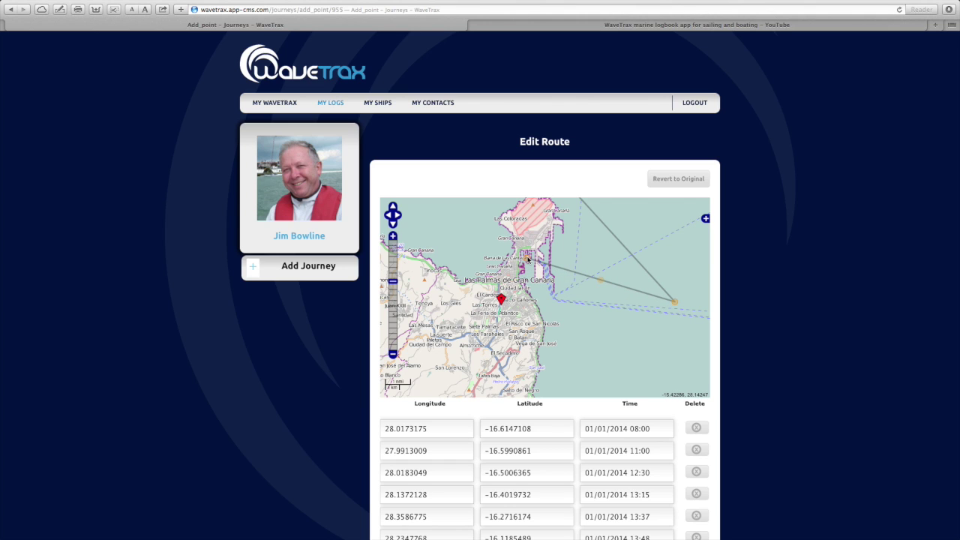
pyautogui.moveTo(600, 278); pyautogui.dragTo(606, 318)
pyautogui.moveTo(566, 288); pyautogui.dragTo(544, 301)
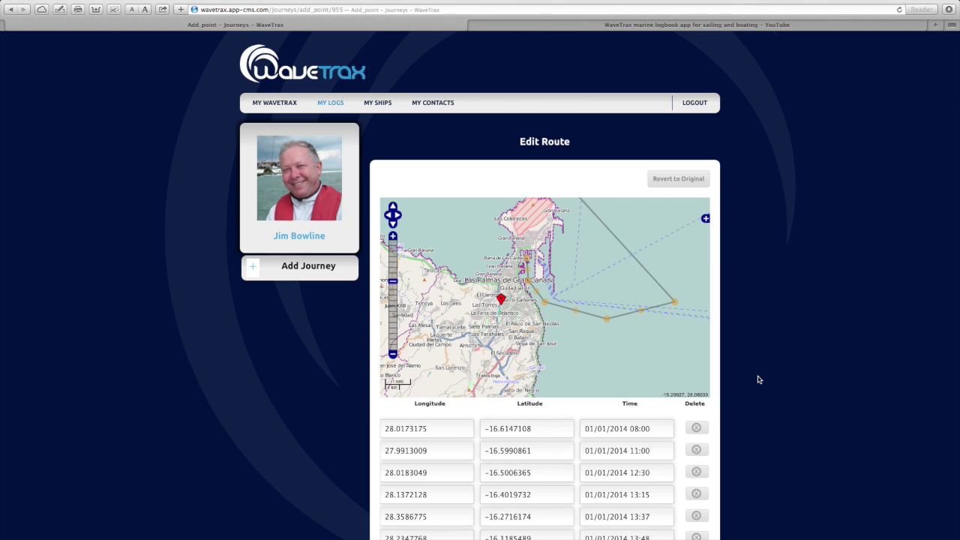
pyautogui.click(394, 299)
pyautogui.click(394, 304)
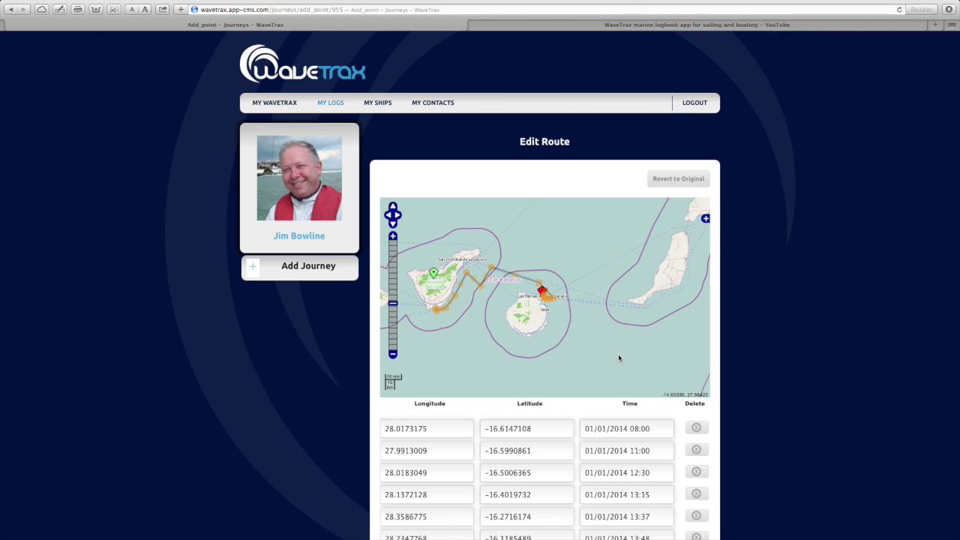
# Save the edited route points and view the journey map, now 189.63km.
pyautogui.scroll(-5, 745, 379)
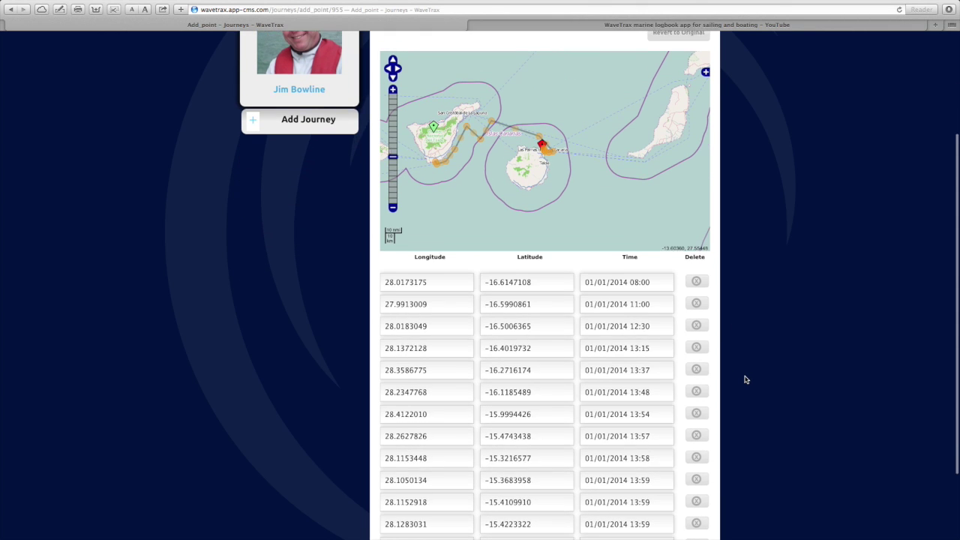
pyautogui.scroll(-1, 745, 380)
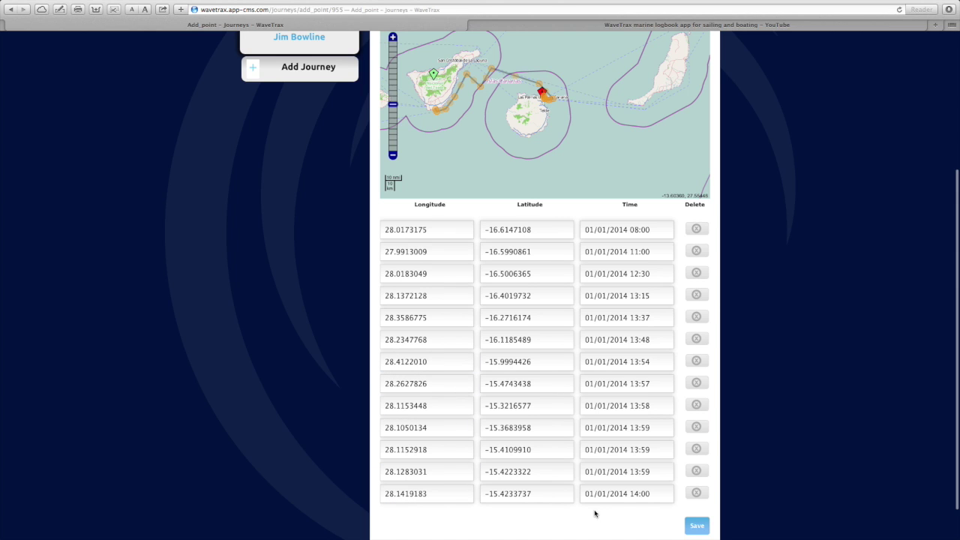
pyautogui.click(696, 525)
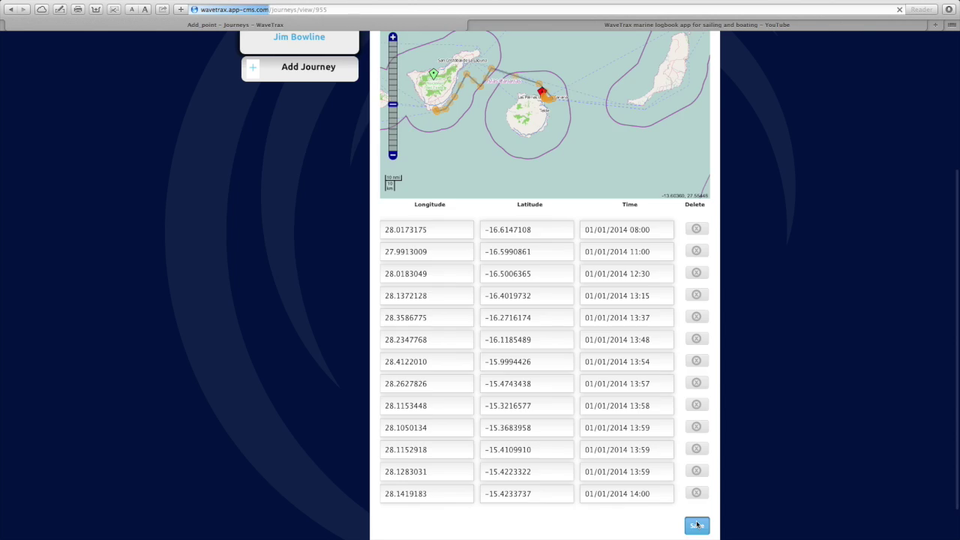
pyautogui.scroll(-3, 810, 473)
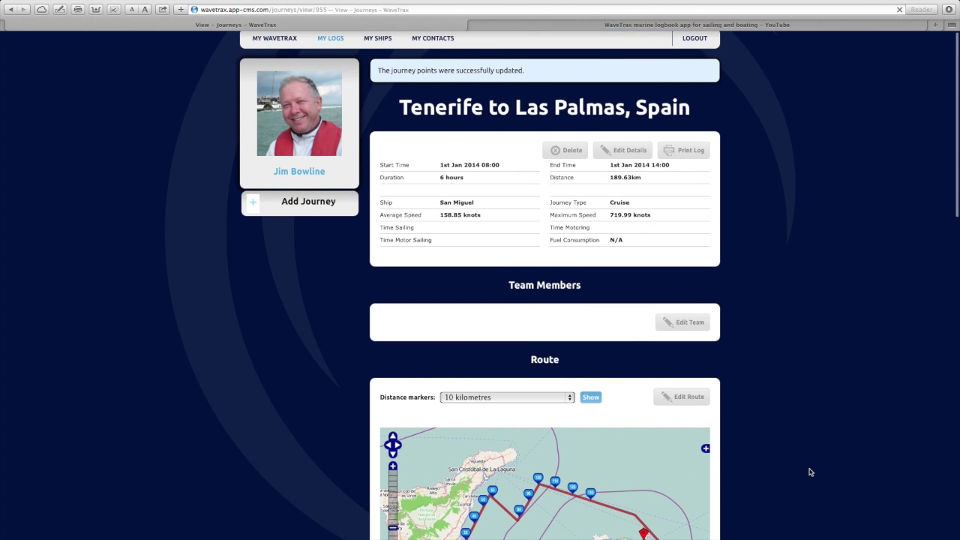
pyautogui.scroll(-2, 810, 473)
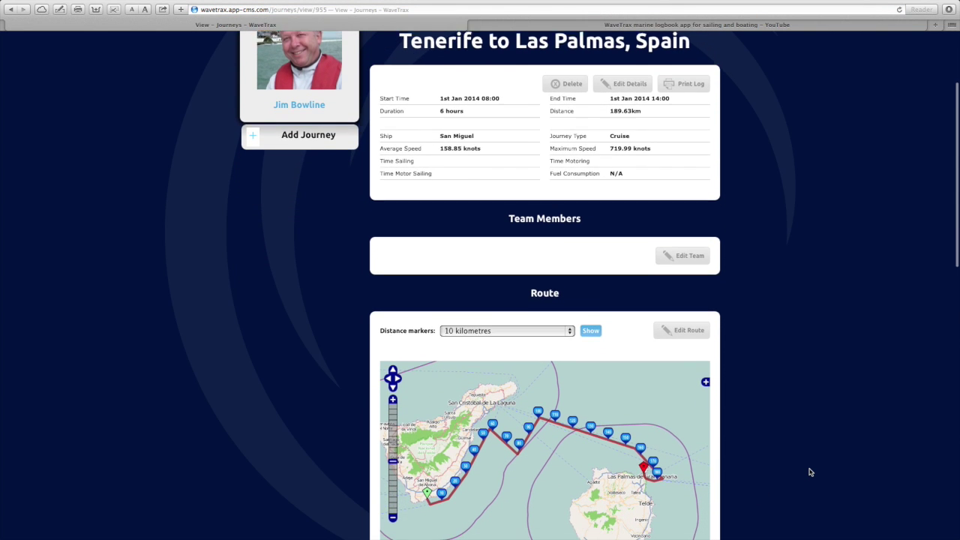